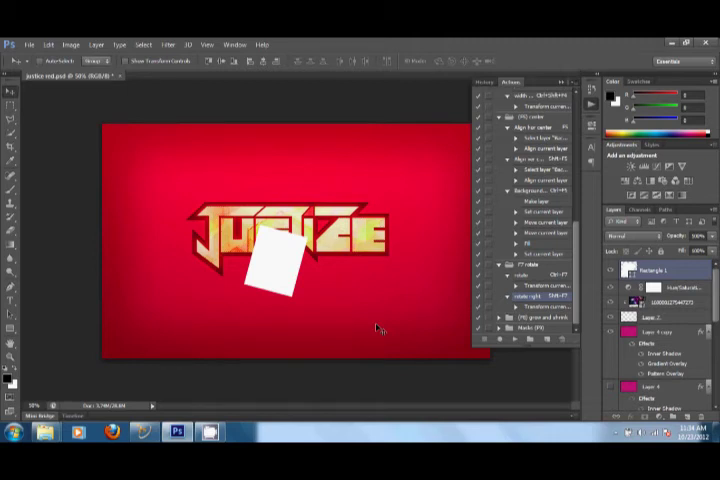
- Select and expand the 'grow and shrink' set to show super grow, grow, shrink and super shrink
{"action": "left_click", "coordinate": [566, 318]}
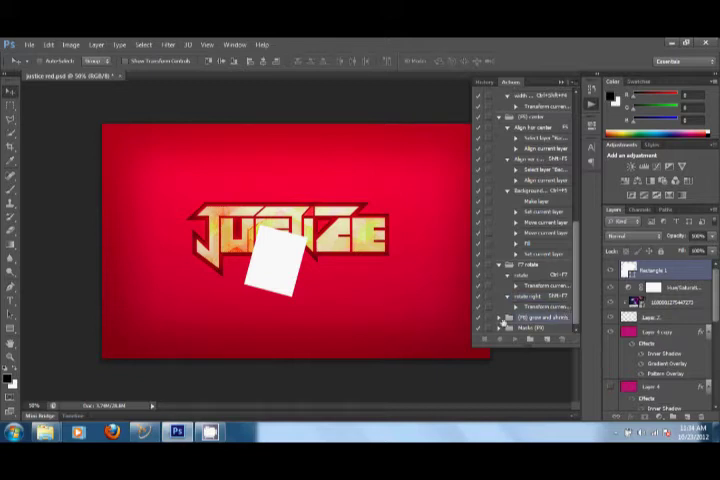
{"action": "left_click", "coordinate": [503, 318]}
{"action": "scroll", "coordinate": [540, 280], "scroll_direction": "down", "scroll_amount": 3}
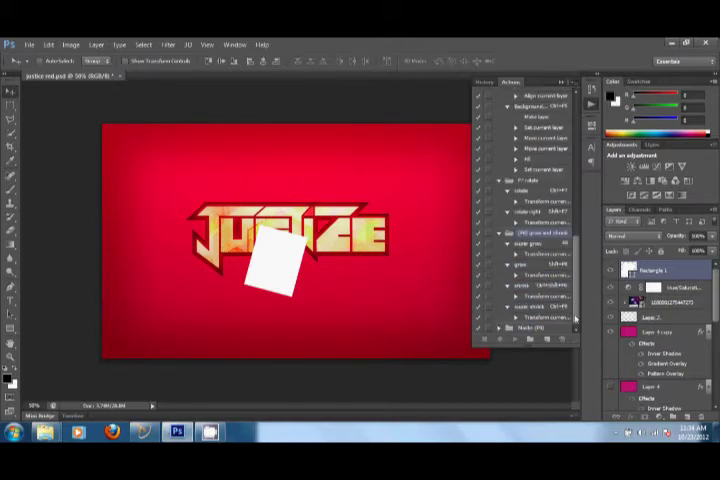